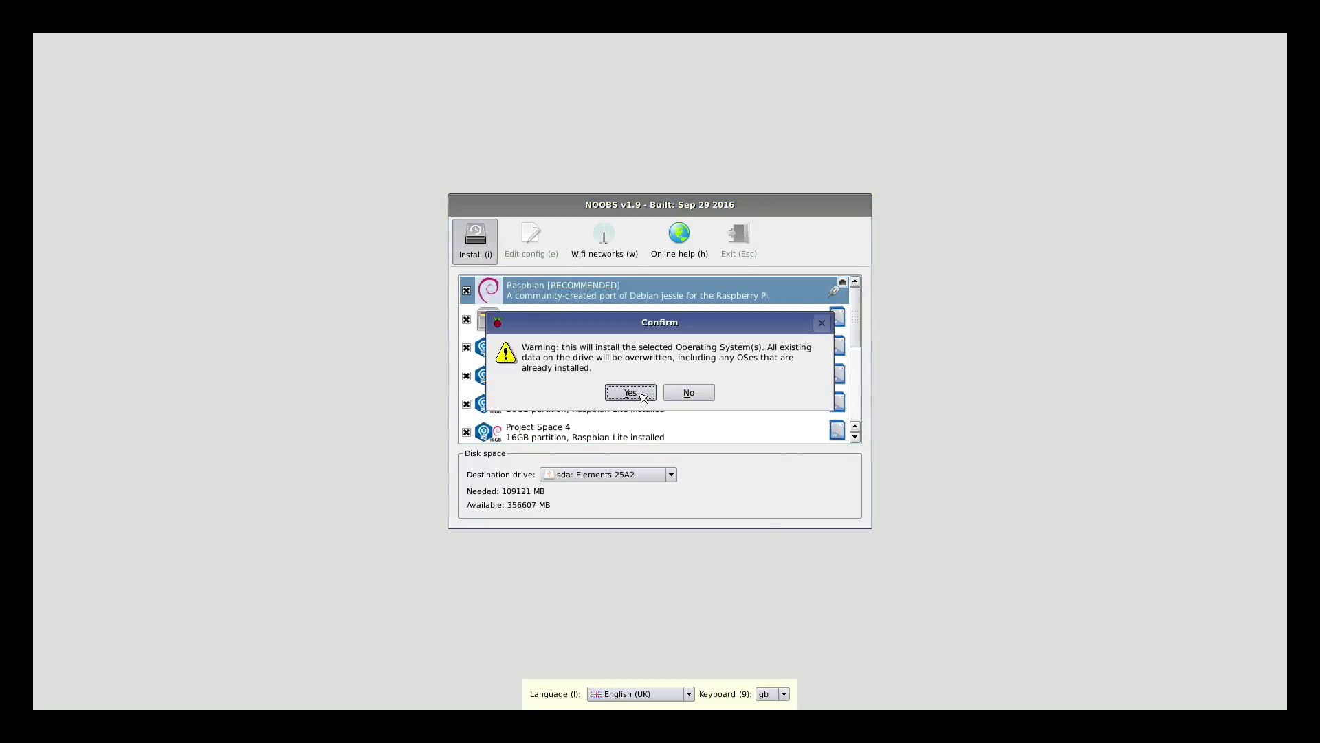
# Confirm installing Raspbian and the other selected systems onto the WD PiDrive.
pyautogui.click(631, 393)
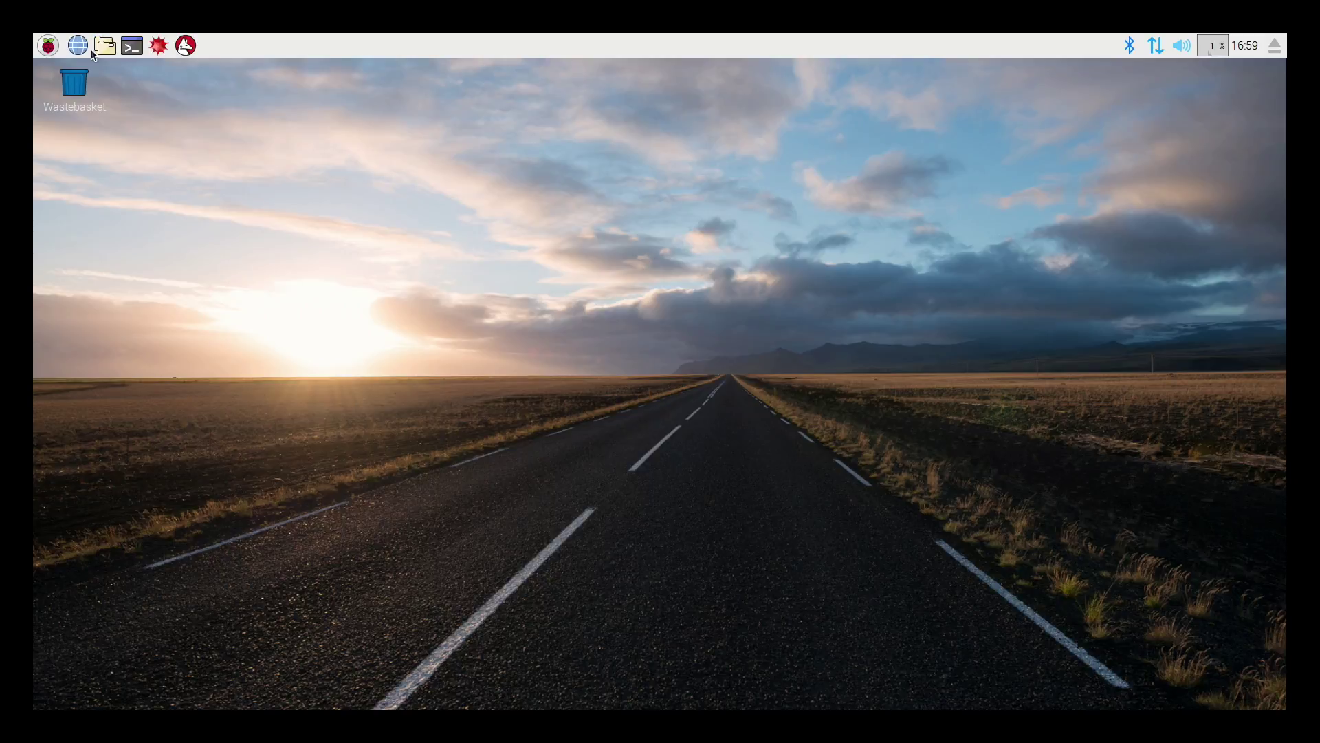
# Open the PCManFM file manager from the taskbar to browse the pi home folder.
pyautogui.click(103, 46)
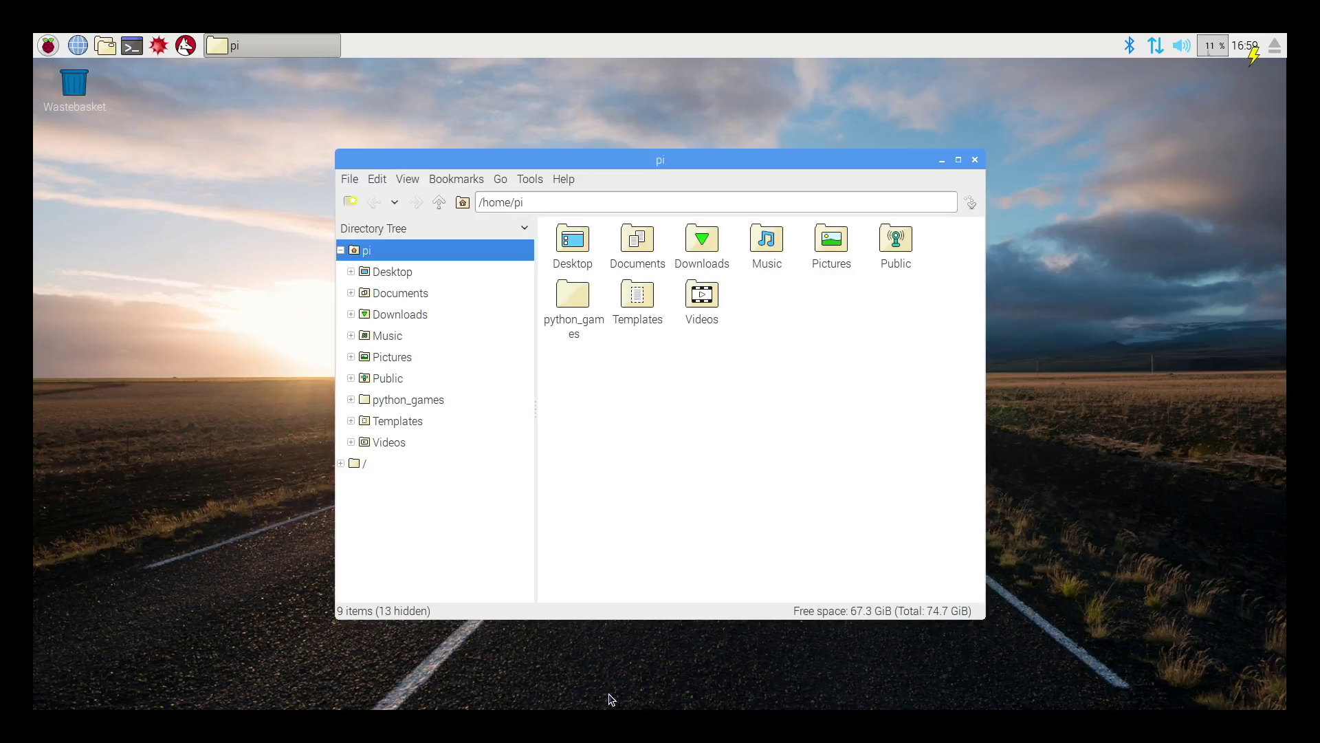